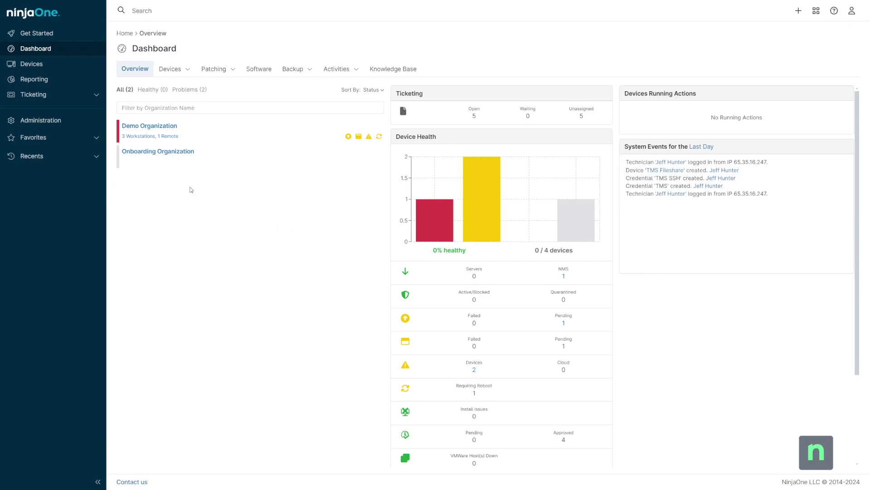
Enable the NinjaOne Apple MDM app, start an APNs certificate, and open the Apple Push Certificates Portal
{"action": "left_click", "coordinate": [56, 122]}
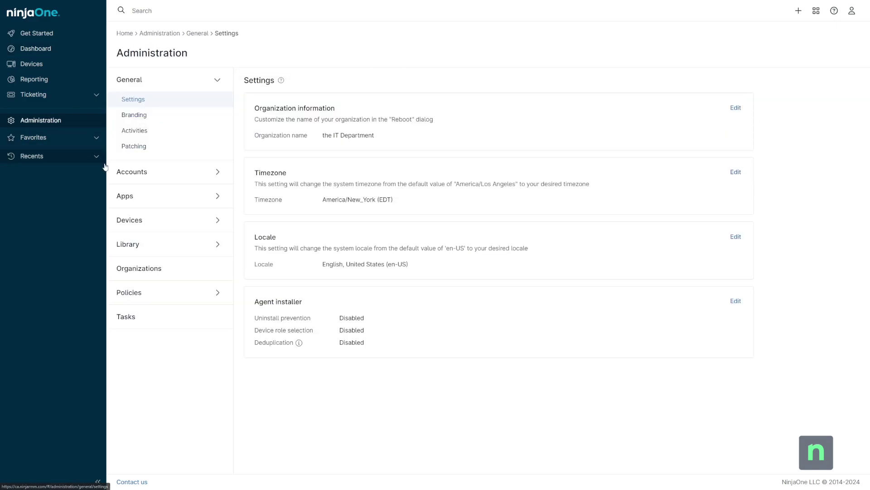
{"action": "left_click", "coordinate": [162, 195]}
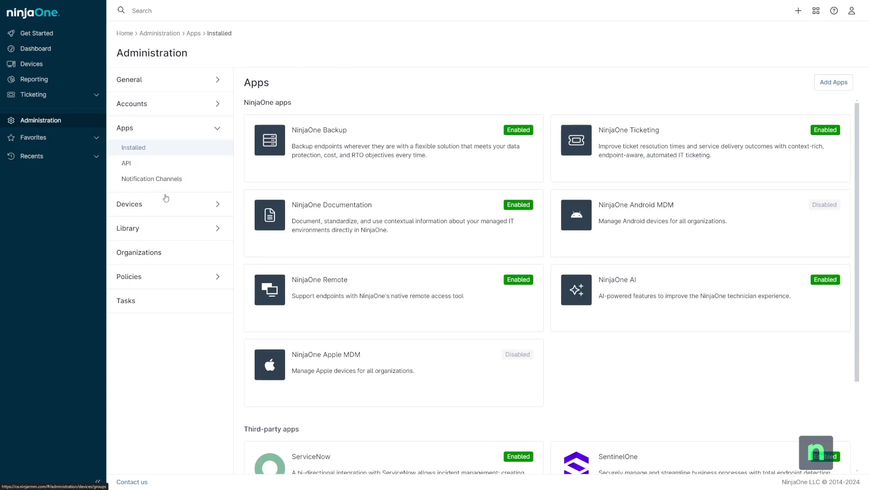
{"action": "left_click", "coordinate": [434, 367]}
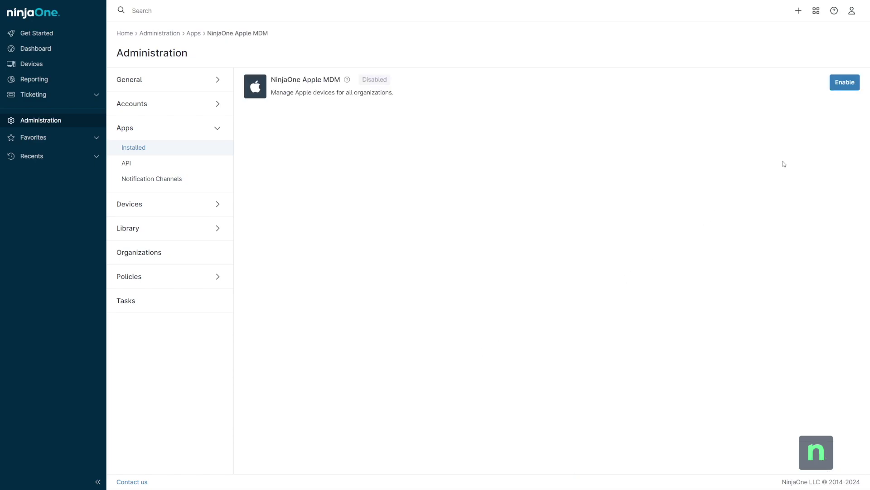
{"action": "left_click", "coordinate": [848, 86]}
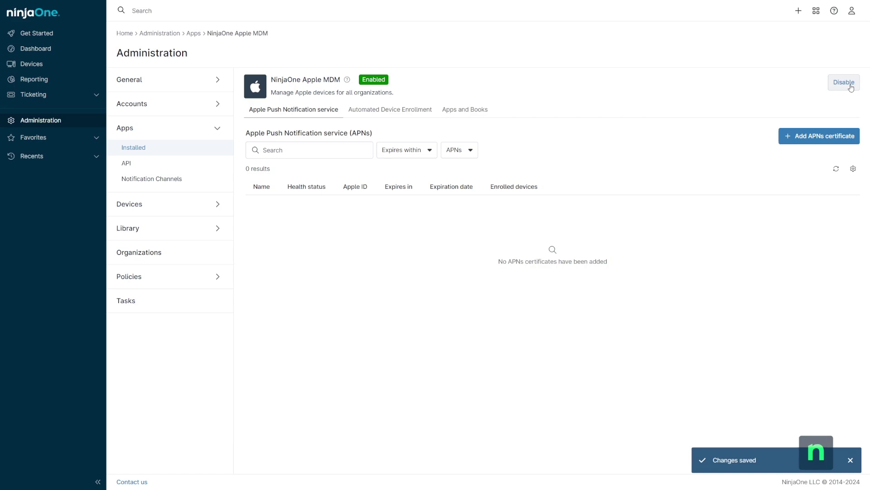
{"action": "left_click", "coordinate": [831, 136]}
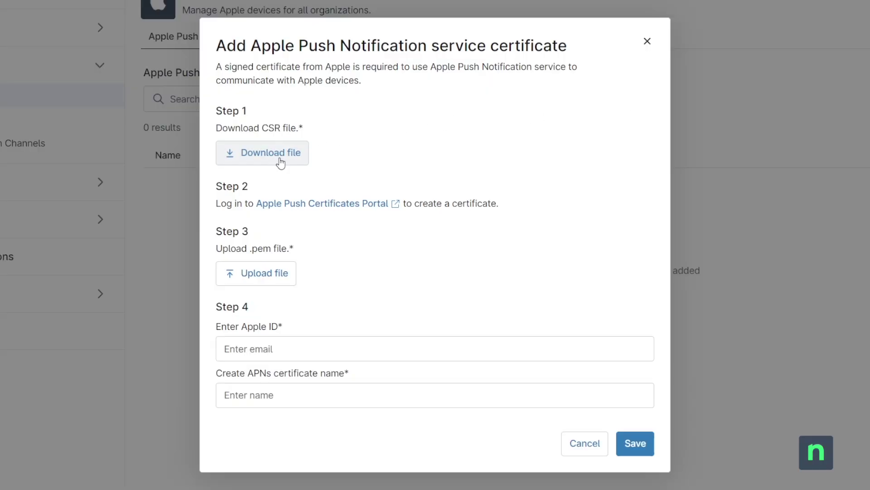
{"action": "left_click", "coordinate": [305, 202]}
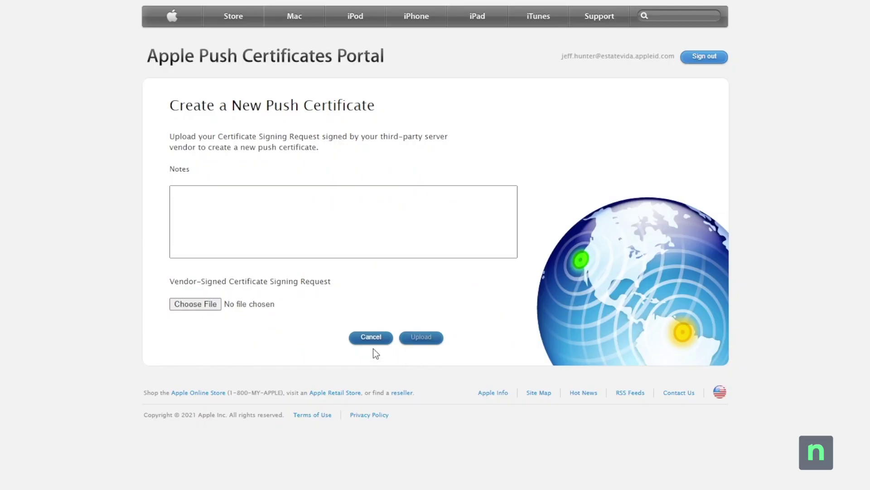
Upload IT Department.csr to create a new push certificate, then download the certificate
{"action": "left_click", "coordinate": [216, 307]}
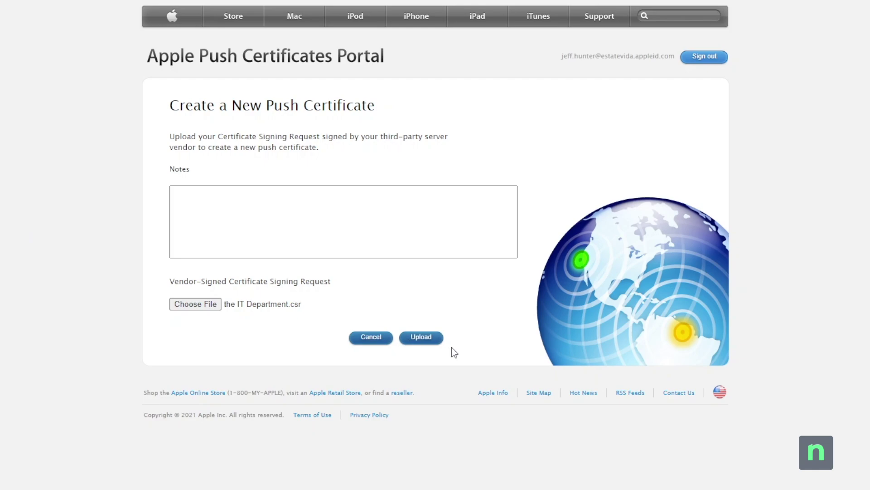
{"action": "left_click", "coordinate": [419, 339]}
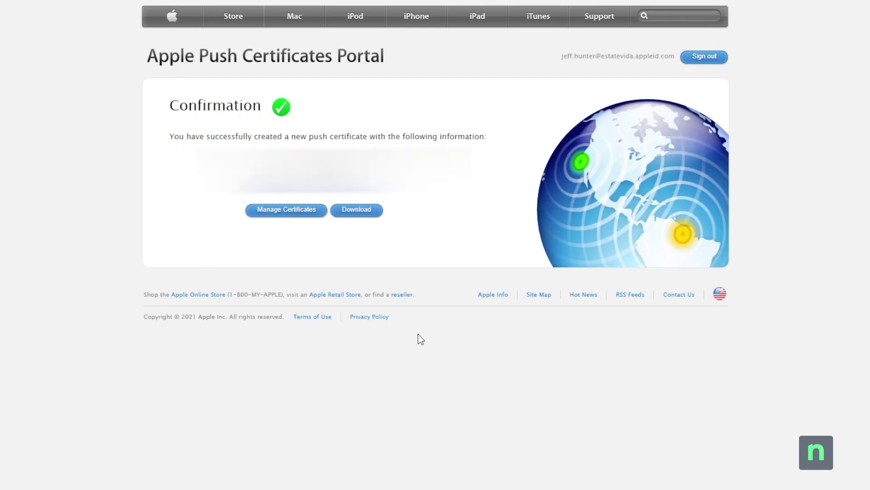
{"action": "left_click", "coordinate": [371, 220]}
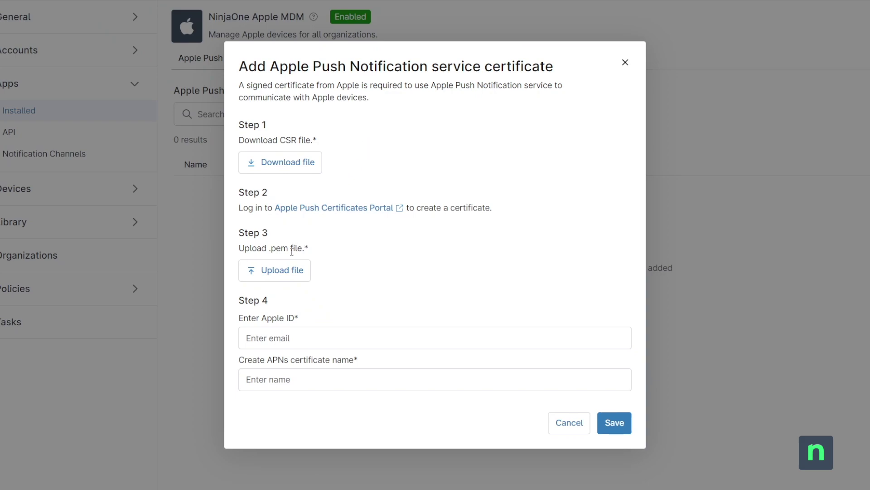
Upload the signed .pem file and name the APNs certificate 'ABM Certificate 1'
{"action": "left_click", "coordinate": [285, 267]}
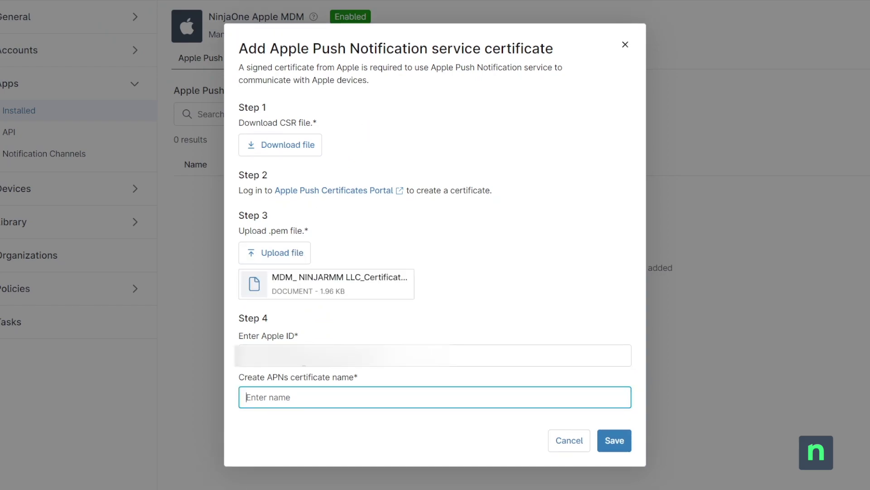
{"action": "type", "text": "ABM Certificate 1"}
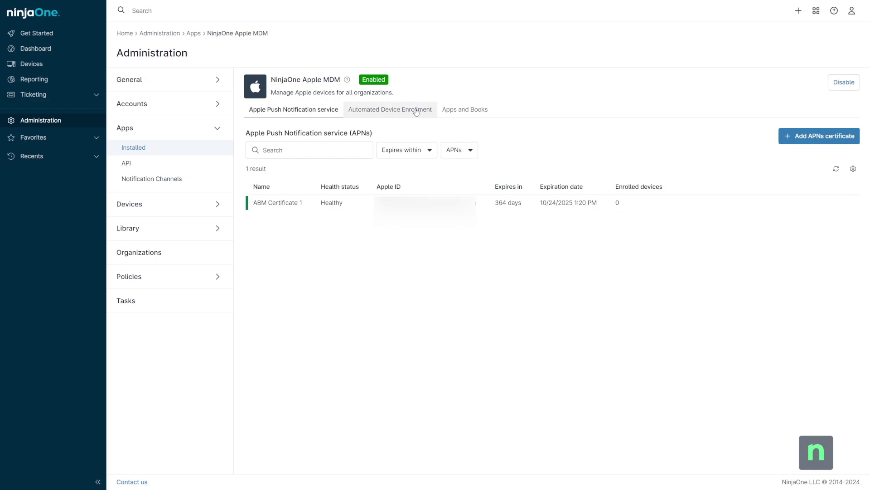
Add an ADE profile from the Automated Device Enrollment tab and download the Step 1 public key file
{"action": "left_click", "coordinate": [400, 114]}
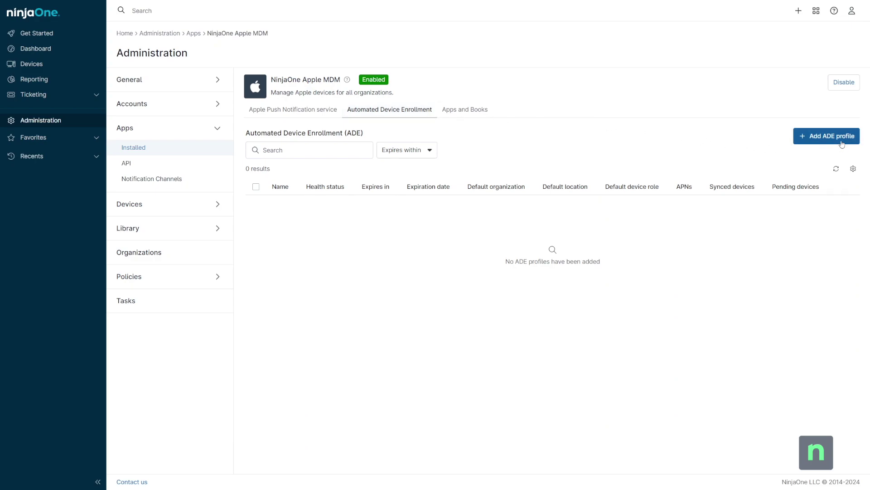
{"action": "left_click", "coordinate": [841, 142]}
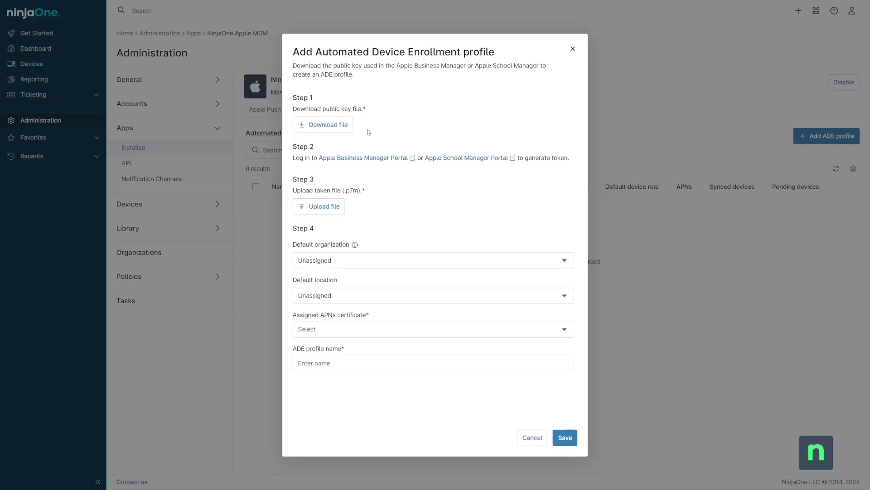
{"action": "left_click", "coordinate": [345, 129]}
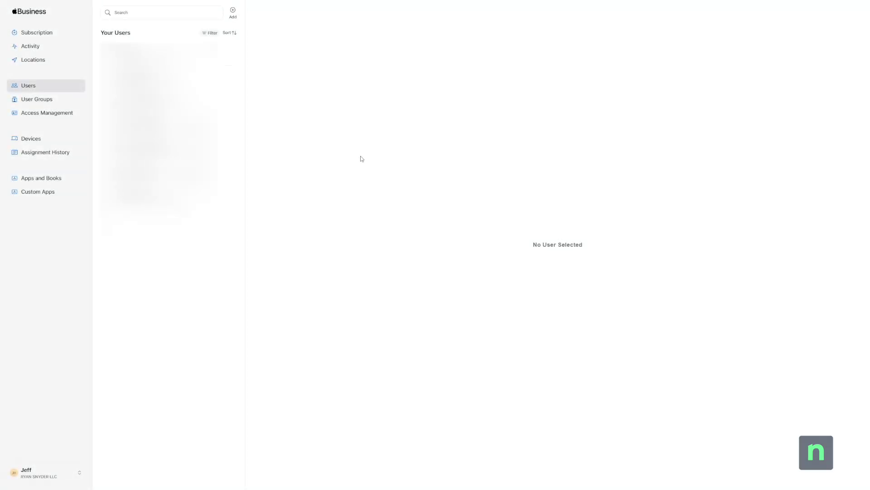
{"action": "left_click", "coordinate": [56, 474]}
Create an MDM server in Apple Business Manager Preferences with the ADE public key, then download its server token
{"action": "left_click", "coordinate": [56, 401]}
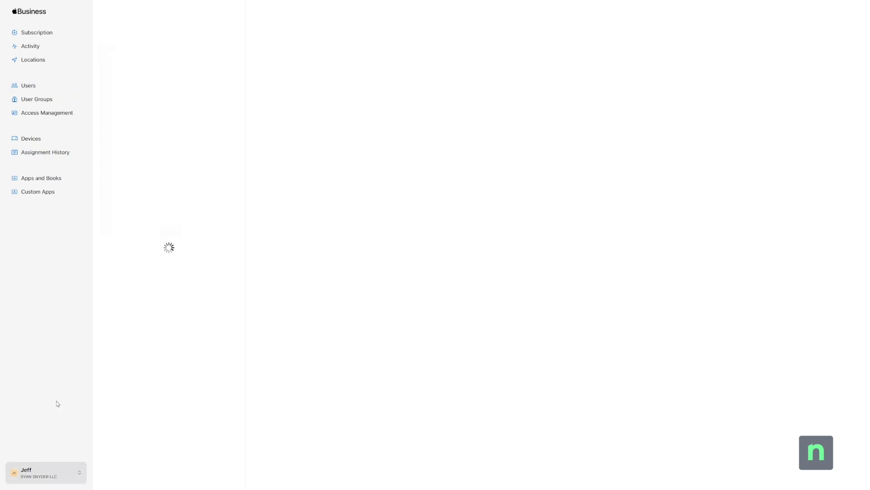
{"action": "left_click", "coordinate": [563, 144]}
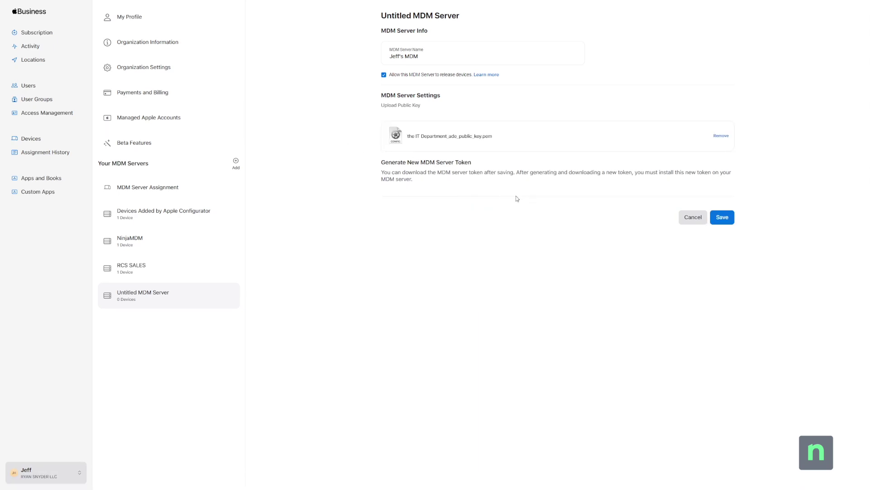
{"action": "left_click", "coordinate": [722, 217]}
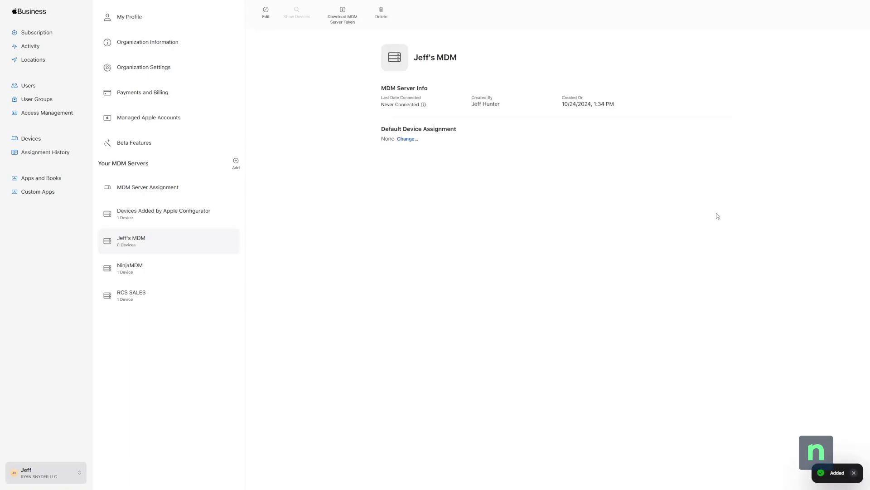
{"action": "left_click", "coordinate": [344, 20]}
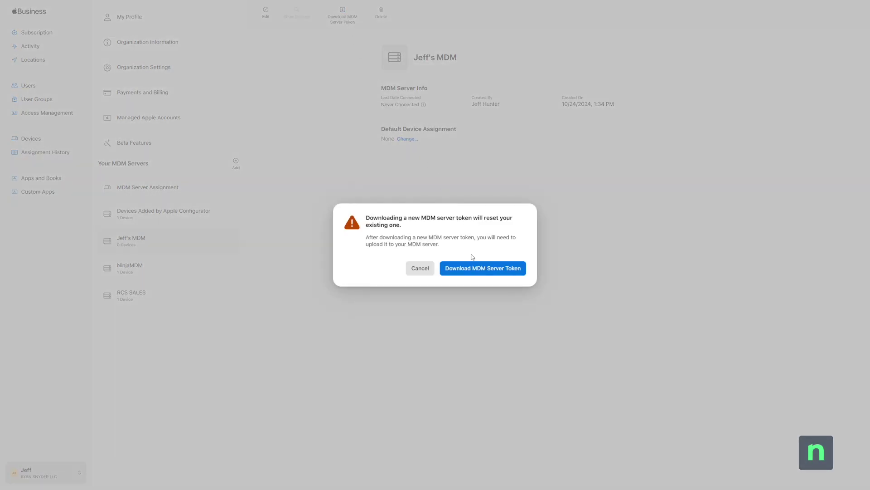
{"action": "left_click", "coordinate": [477, 268]}
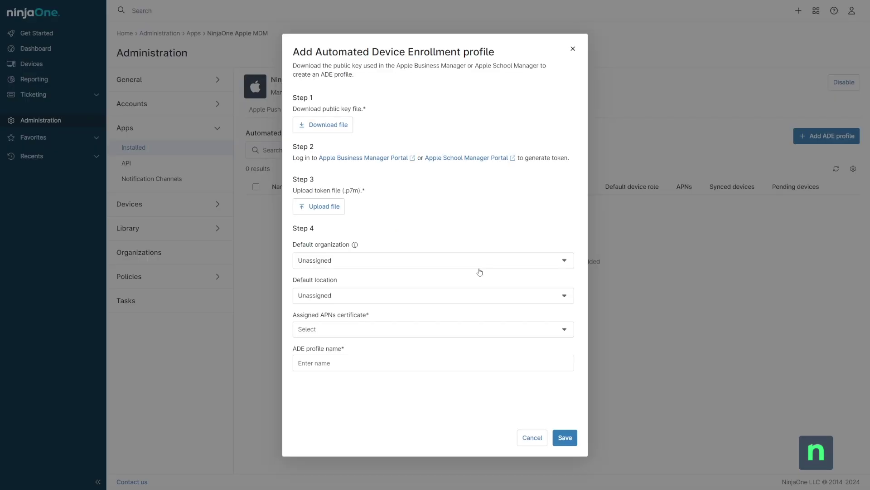
Upload the MDM server token and set the default organization to Onboarding Organization
{"action": "left_click", "coordinate": [332, 206]}
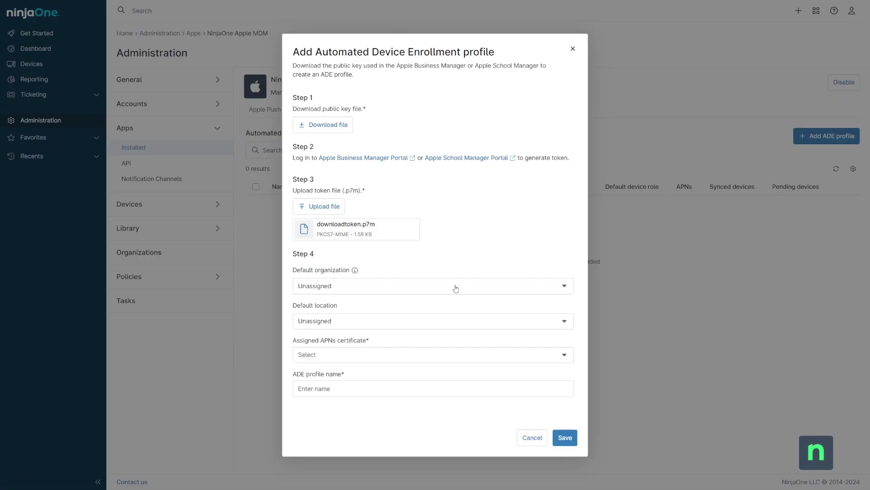
{"action": "left_click", "coordinate": [454, 286]}
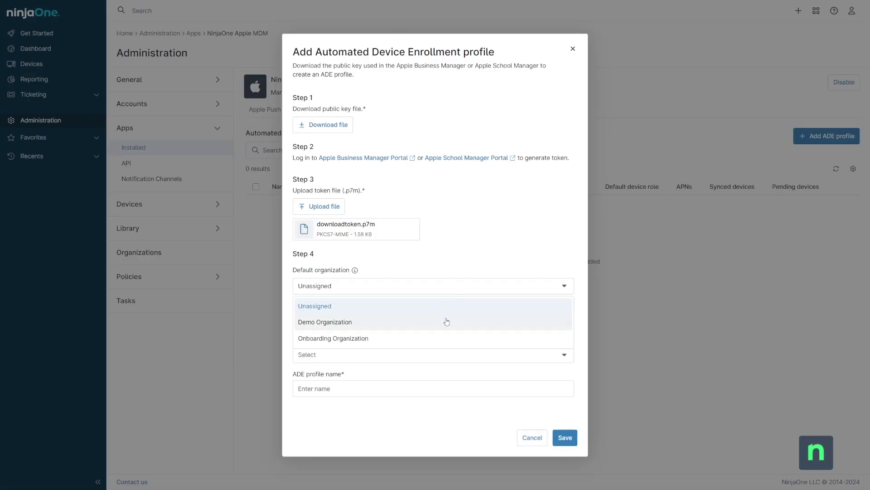
{"action": "left_click", "coordinate": [444, 322]}
{"action": "left_click", "coordinate": [429, 338]}
{"action": "left_click", "coordinate": [417, 284]}
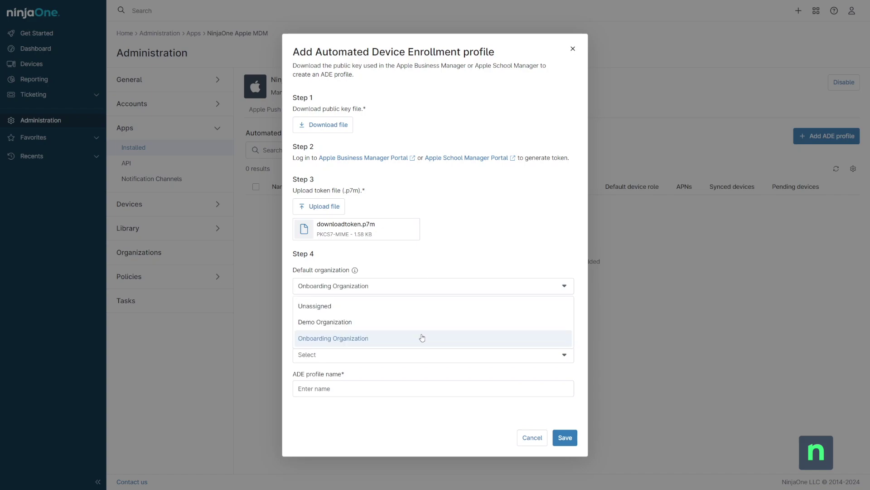
{"action": "left_click", "coordinate": [422, 338]}
{"action": "left_click", "coordinate": [409, 288]}
{"action": "left_click", "coordinate": [407, 303]}
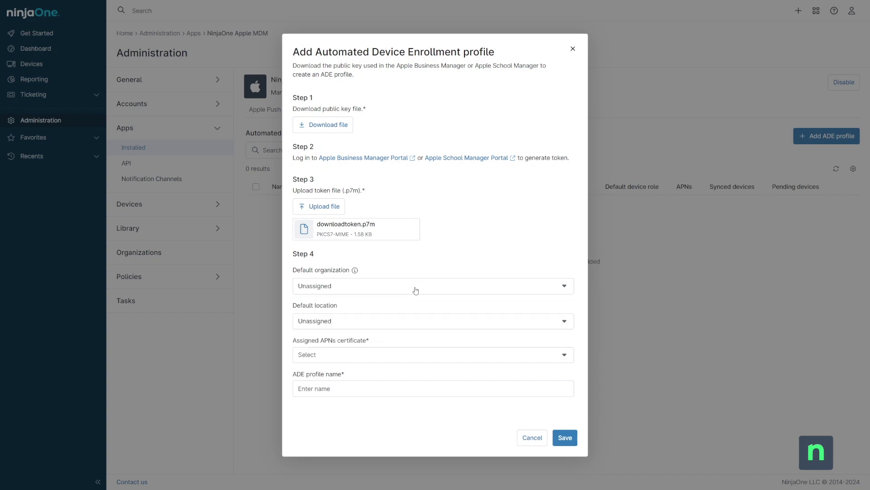
{"action": "left_click", "coordinate": [414, 290]}
{"action": "left_click", "coordinate": [413, 338]}
Assign ABM Certificate 1, name the profile 'ADE Profile 1', and save it
{"action": "left_click", "coordinate": [405, 354]}
{"action": "left_click", "coordinate": [403, 374]}
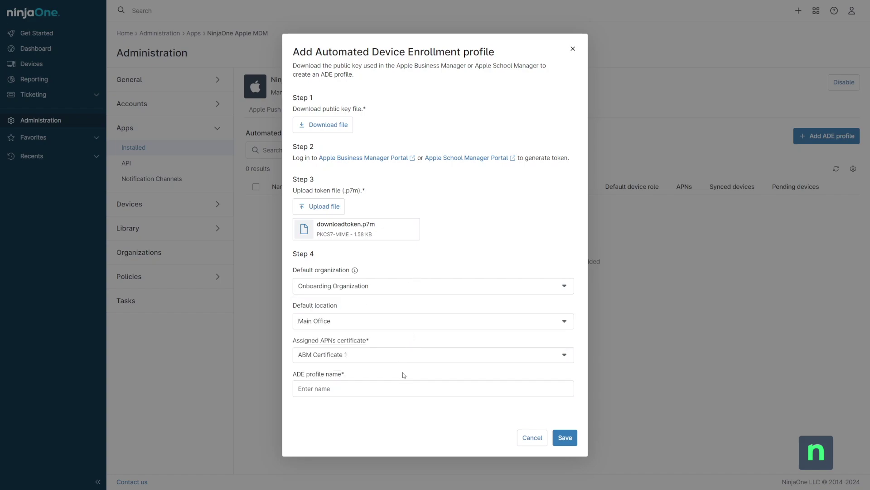
{"action": "left_click", "coordinate": [403, 387]}
{"action": "type", "text": "ADE Profile 1"}
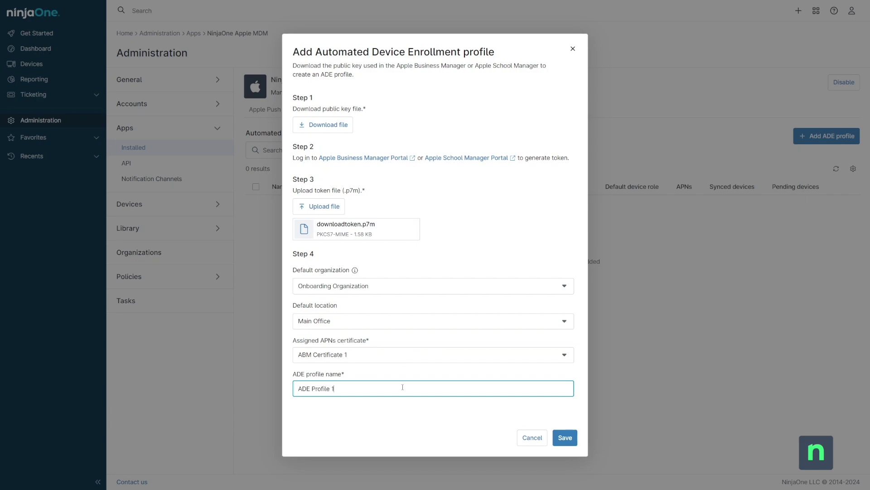
{"action": "left_click", "coordinate": [565, 438]}
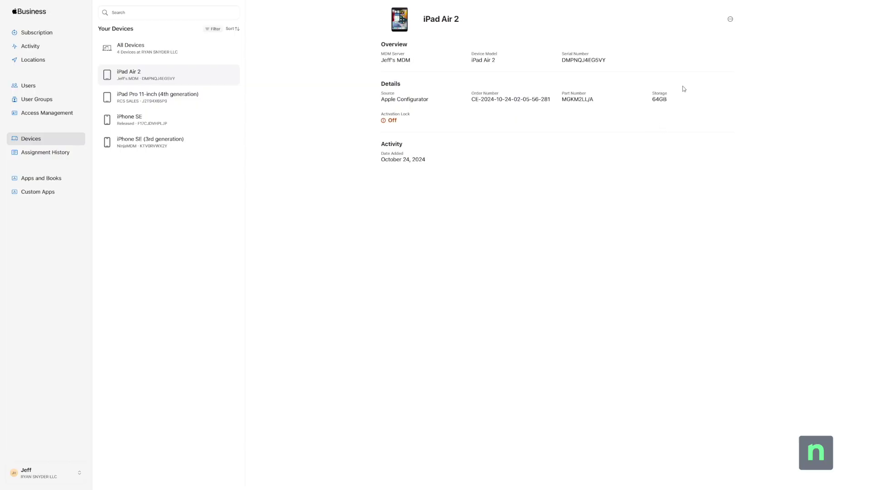
Change iPad Air 2's MDM server to the second MDM server and confirm the reassignment
{"action": "left_click", "coordinate": [730, 19]}
{"action": "left_click", "coordinate": [723, 36]}
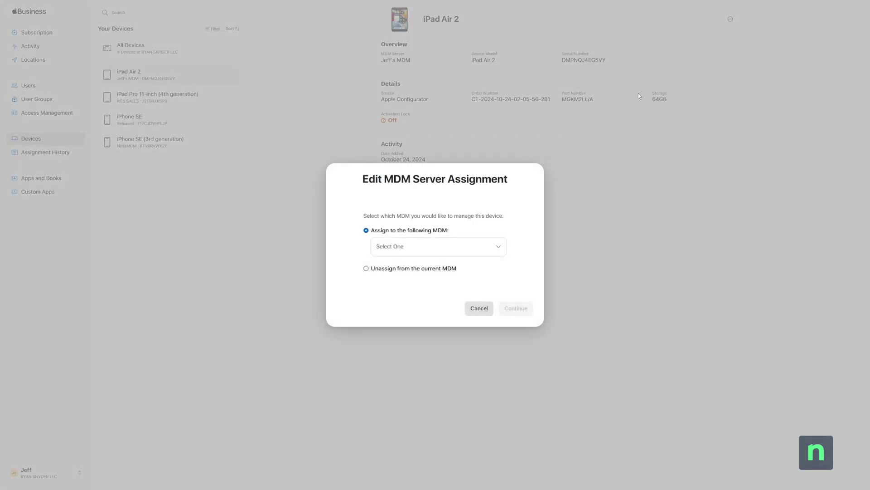
{"action": "left_click", "coordinate": [494, 244]}
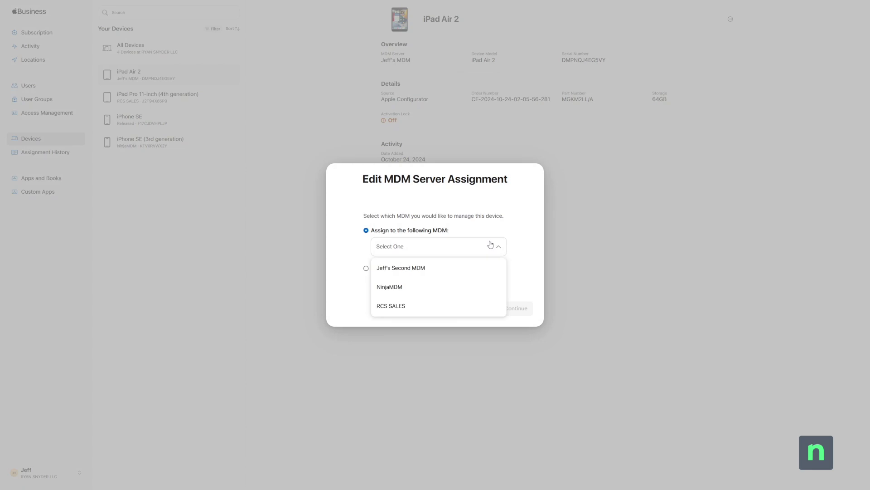
{"action": "left_click", "coordinate": [480, 268]}
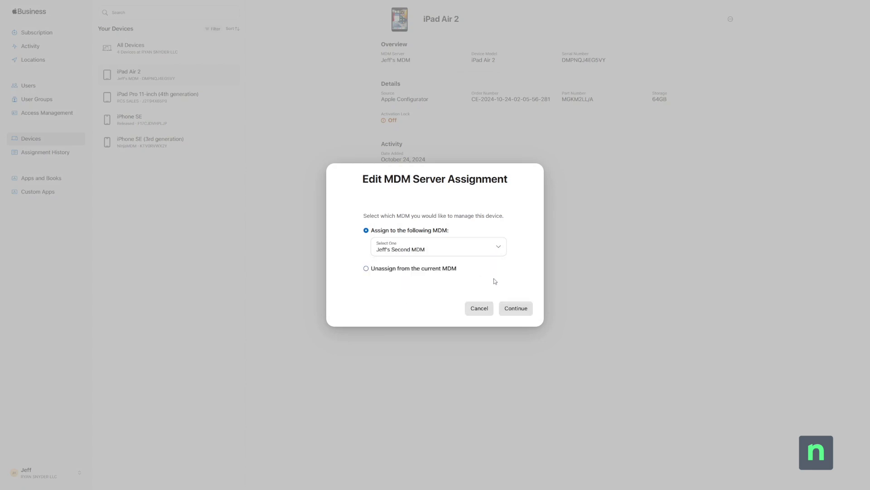
{"action": "left_click", "coordinate": [520, 312]}
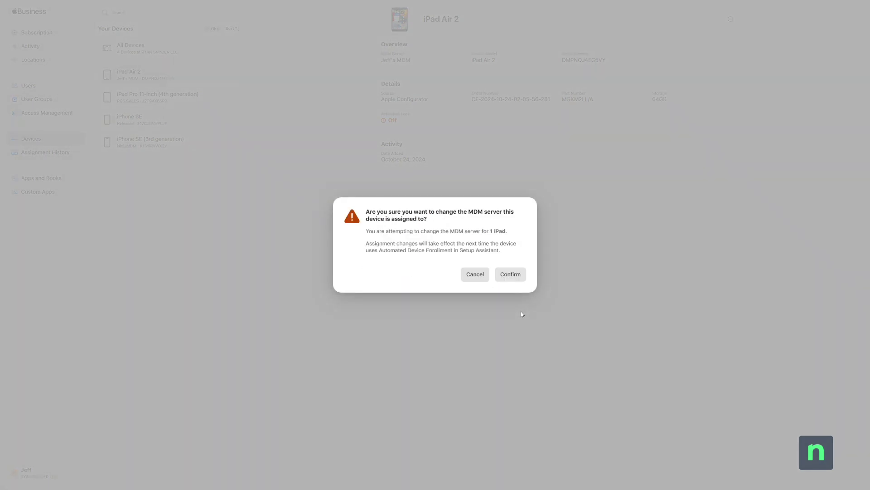
{"action": "left_click", "coordinate": [510, 274]}
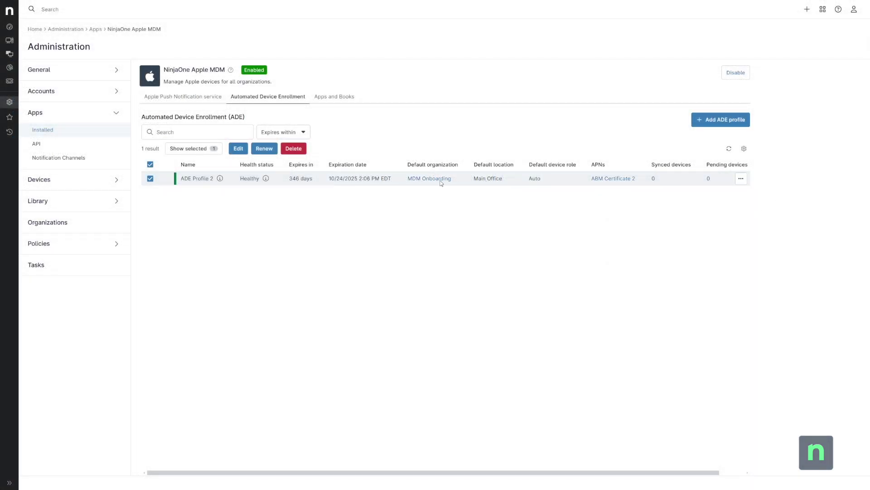
Edit ADE Profile 2 and sync its devices with Apple Business Manager, then close the editor
{"action": "left_click", "coordinate": [151, 179]}
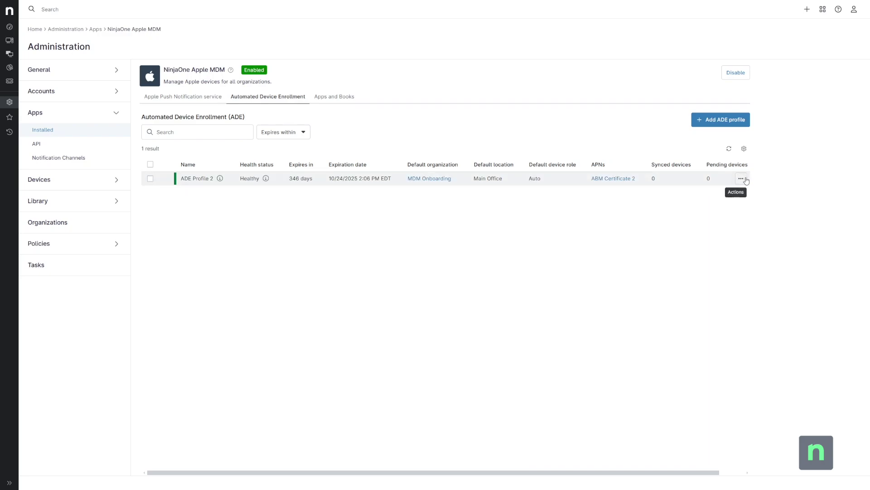
{"action": "left_click", "coordinate": [741, 179]}
{"action": "left_click", "coordinate": [731, 192]}
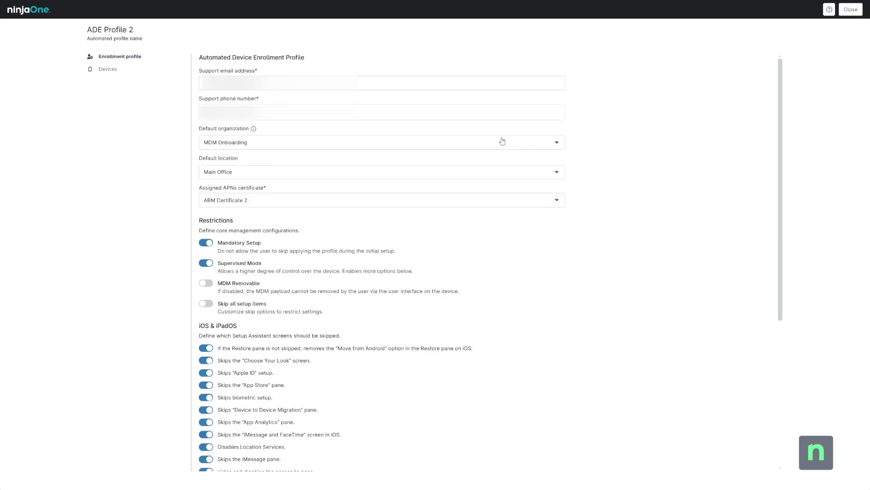
{"action": "left_click", "coordinate": [109, 69]}
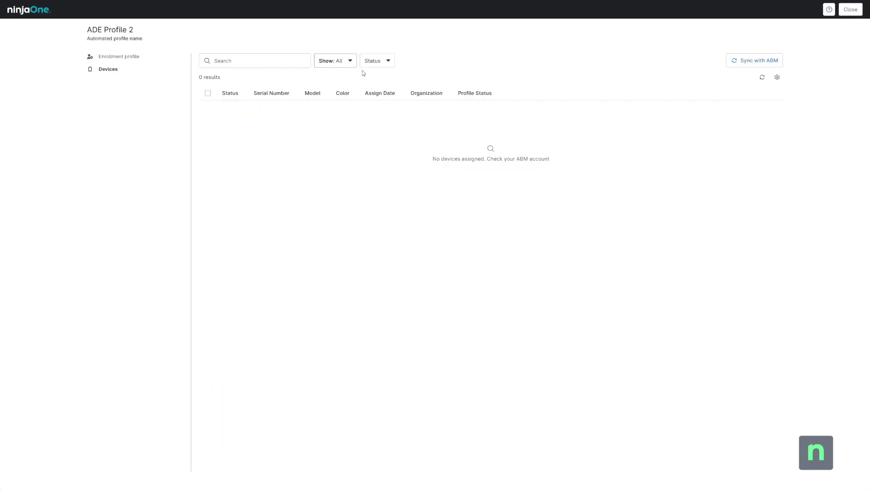
{"action": "left_click", "coordinate": [759, 60]}
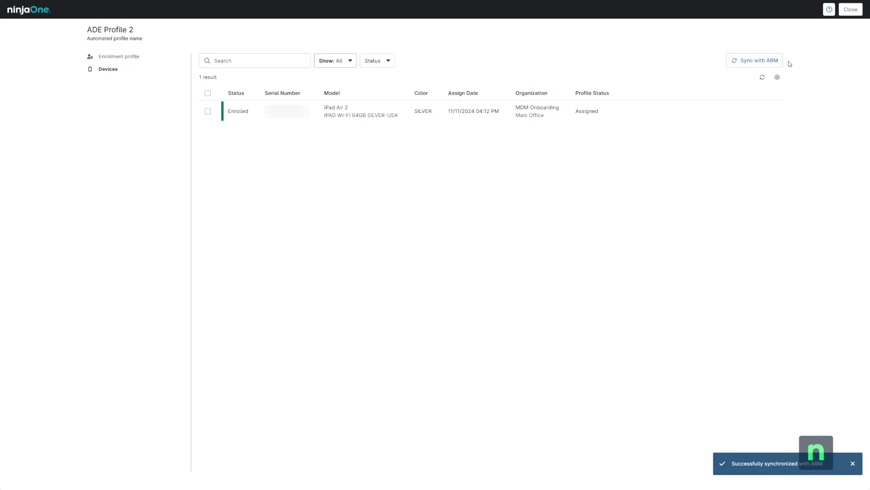
{"action": "left_click", "coordinate": [850, 9]}
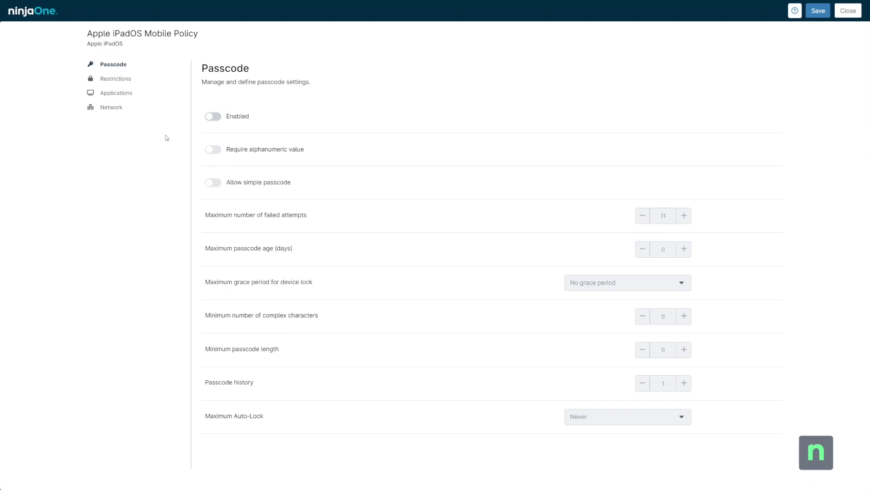
In the policy's Restrictions, search the Public App Store for 'chrome' and pick Google Chrome
{"action": "left_click", "coordinate": [127, 80]}
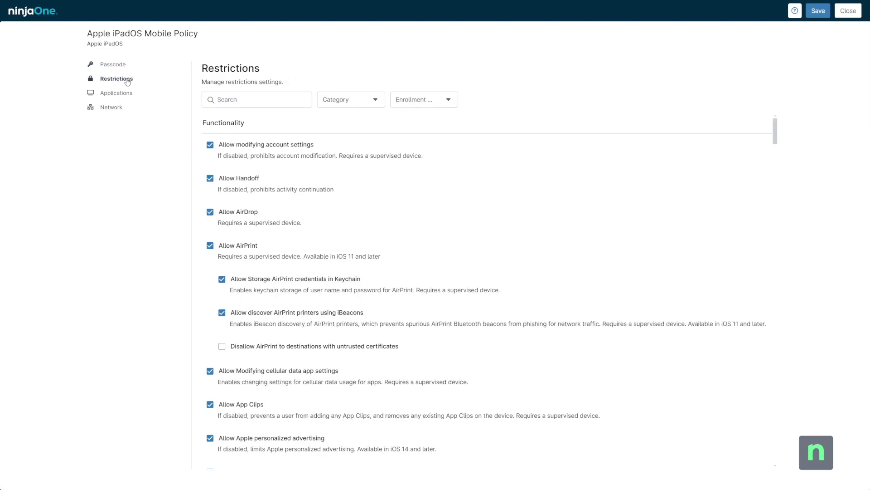
{"action": "left_click_drag", "start_coordinate": [776, 136], "coordinate": [781, 267]}
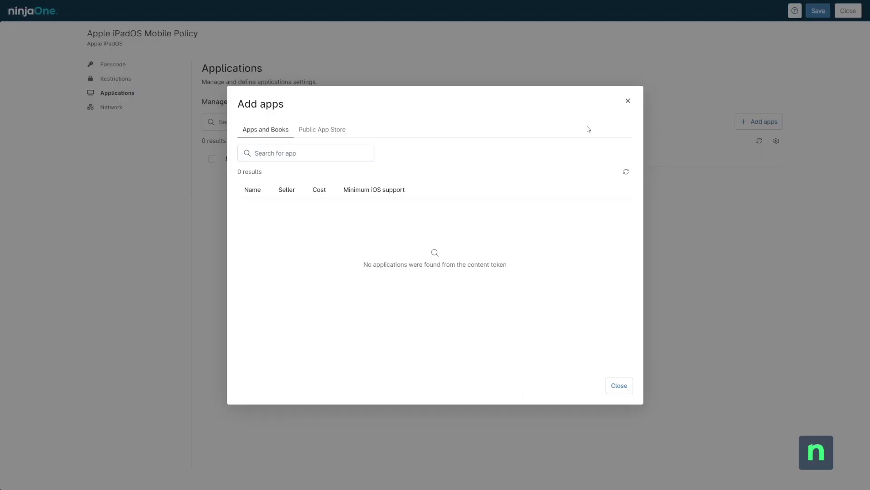
{"action": "left_click", "coordinate": [322, 129]}
{"action": "left_click", "coordinate": [419, 155]}
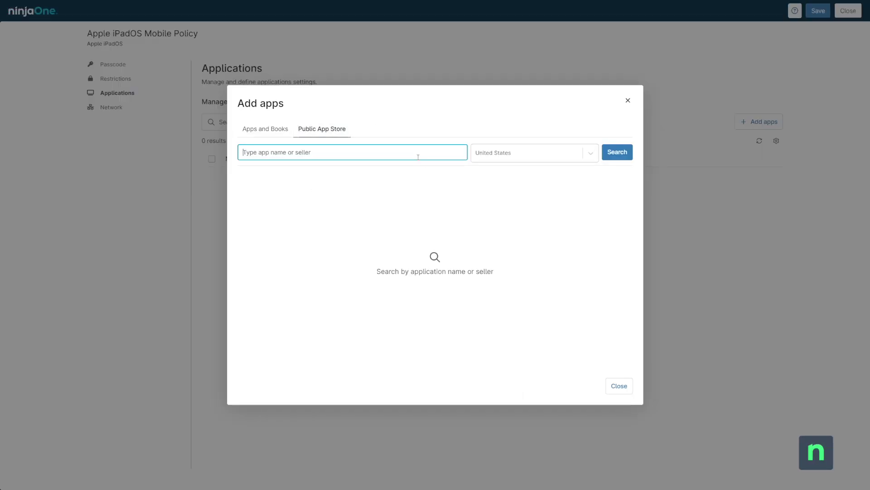
{"action": "type", "text": "chrome"}
{"action": "key", "text": "Return"}
{"action": "left_click", "coordinate": [616, 209]}
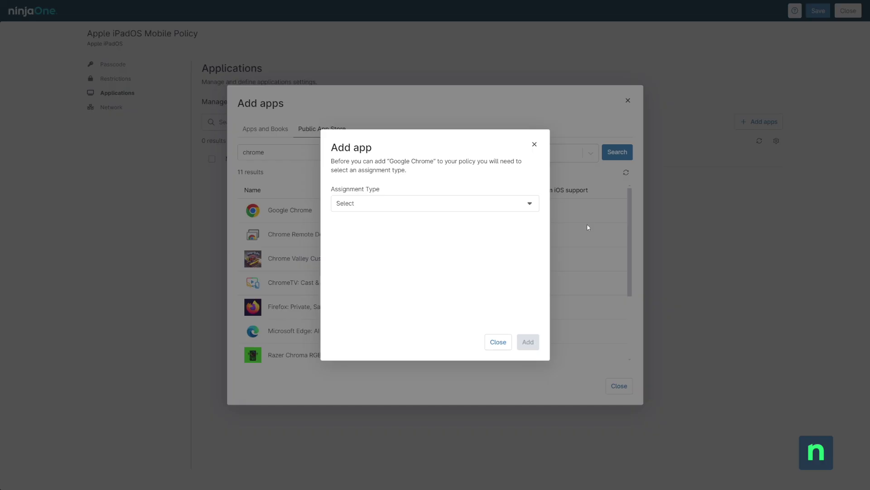
Add Google Chrome as Forced Installed, removed on unenrollment, and save the iPadOS policy
{"action": "left_click", "coordinate": [454, 203]}
{"action": "left_click", "coordinate": [426, 225]}
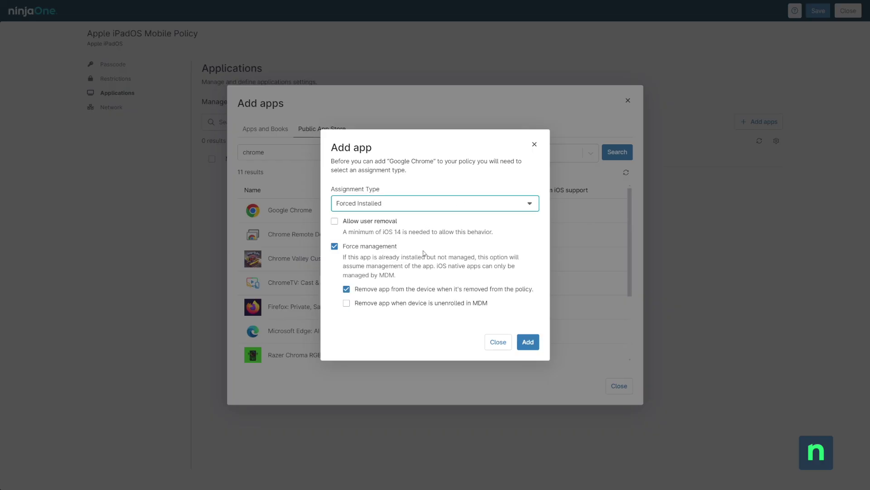
{"action": "left_click", "coordinate": [449, 304]}
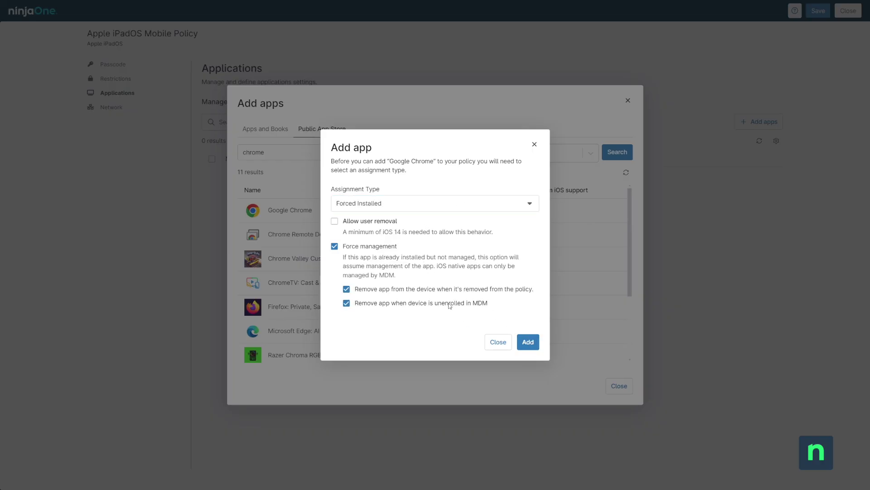
{"action": "left_click", "coordinate": [528, 342]}
{"action": "left_click", "coordinate": [817, 14]}
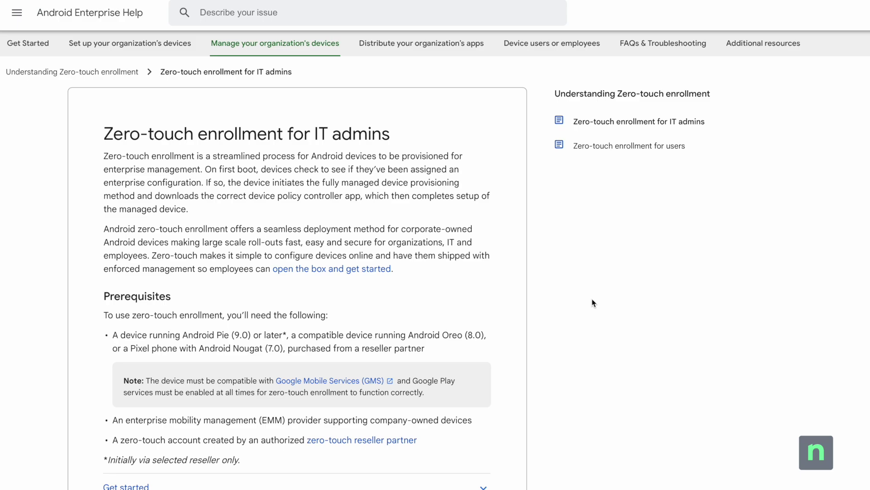
{"action": "scroll", "coordinate": [592, 272], "scroll_direction": "down", "scroll_amount": 7}
{"action": "left_click", "coordinate": [475, 176]}
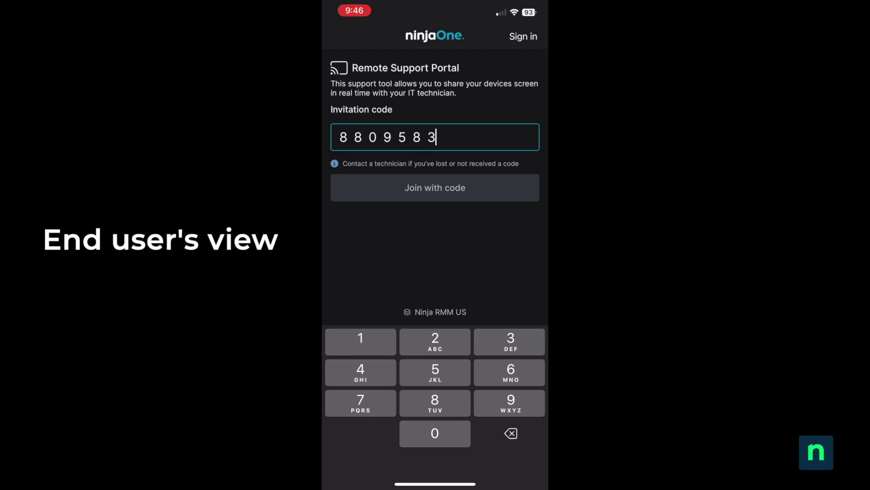
Finish entering the invitation code and join the technician's remote support session
{"action": "type", "text": "52"}
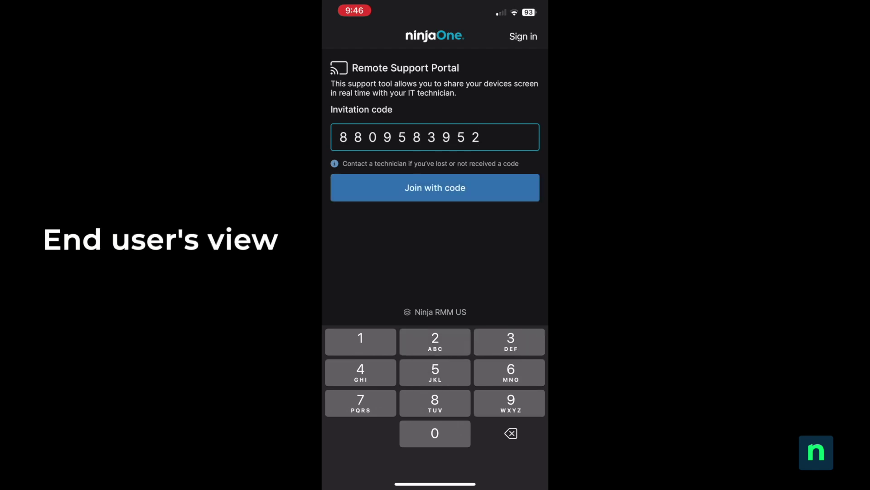
{"action": "left_click", "coordinate": [435, 188]}
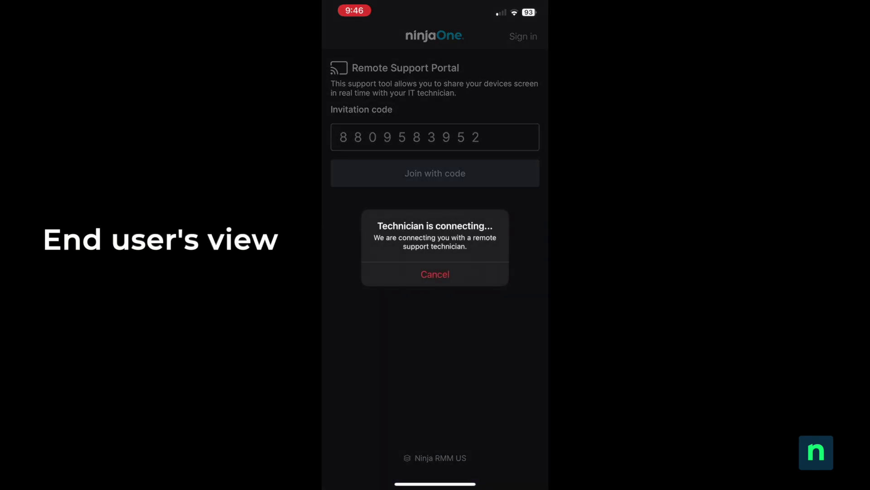